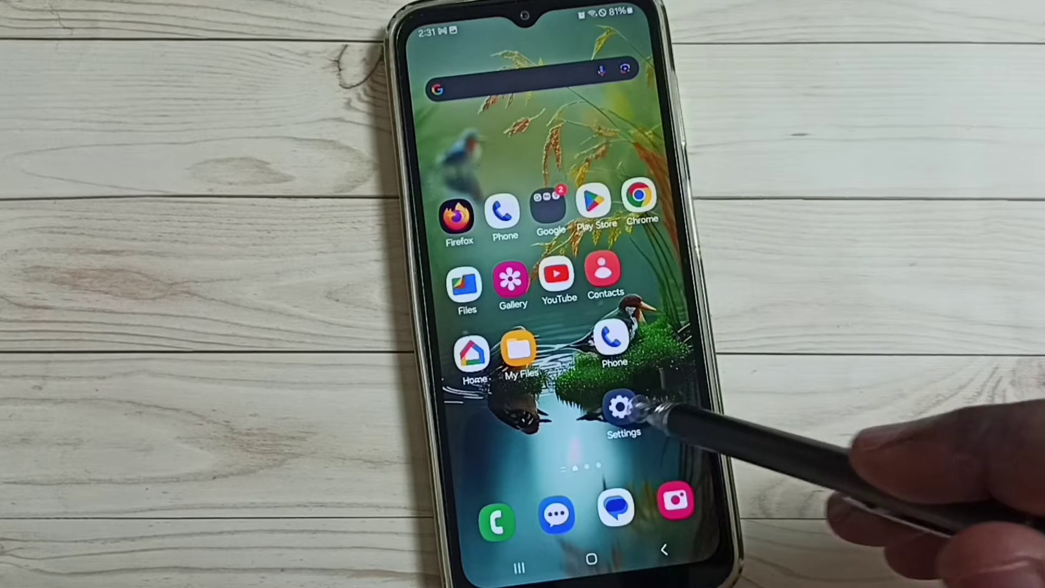
Step: Review Mobile networks' Network mode options, leaving 5G/LTE/3G/2G (auto connect) unchanged
left_click(622, 409)
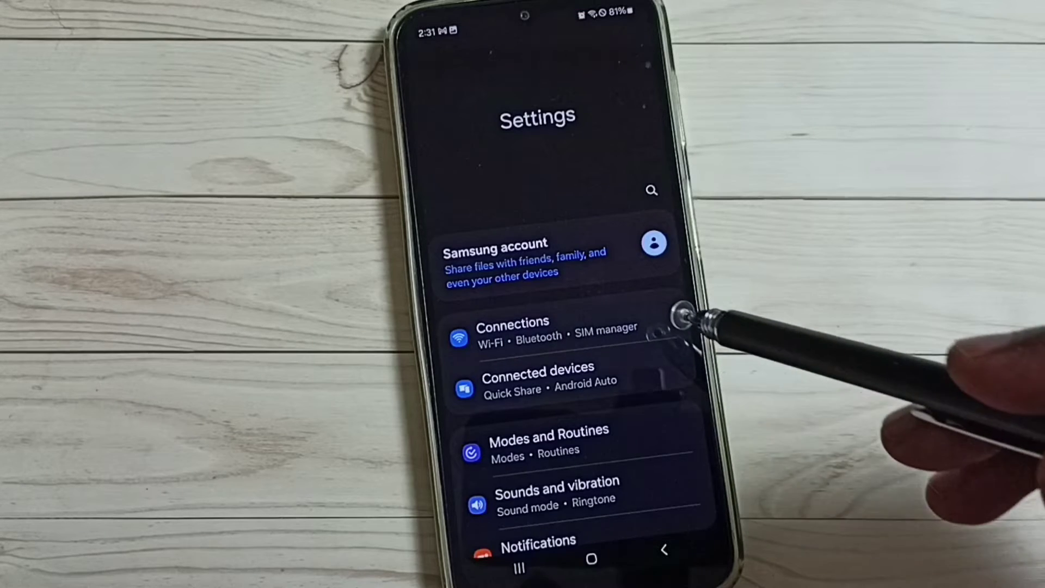
left_click(662, 314)
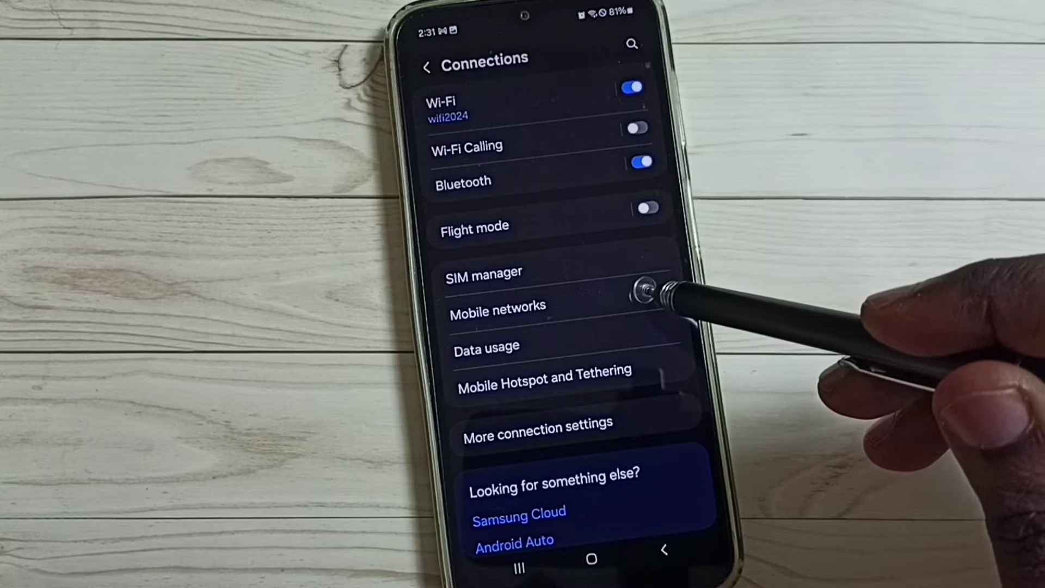
left_click(653, 291)
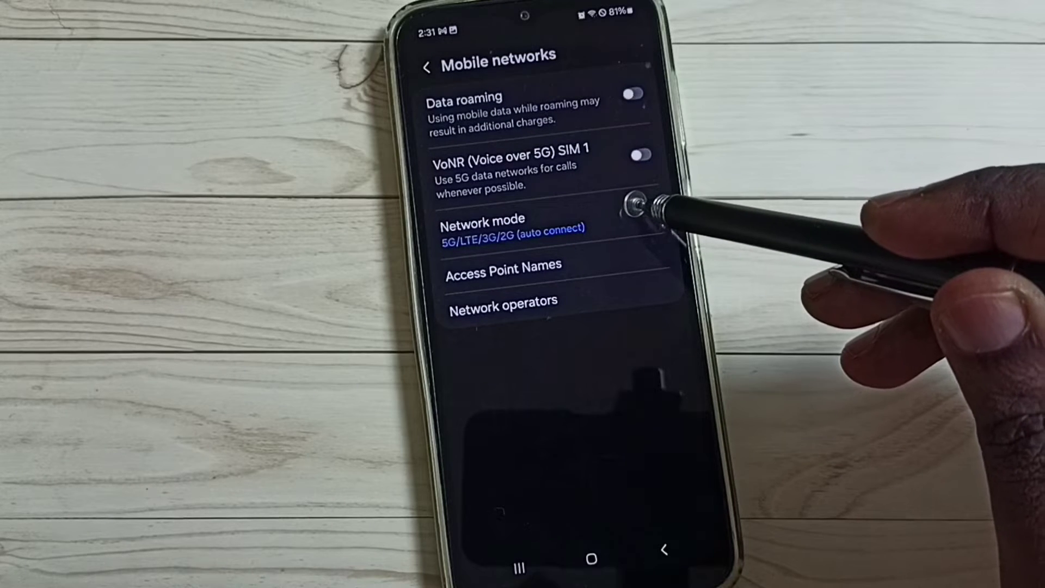
left_click(639, 210)
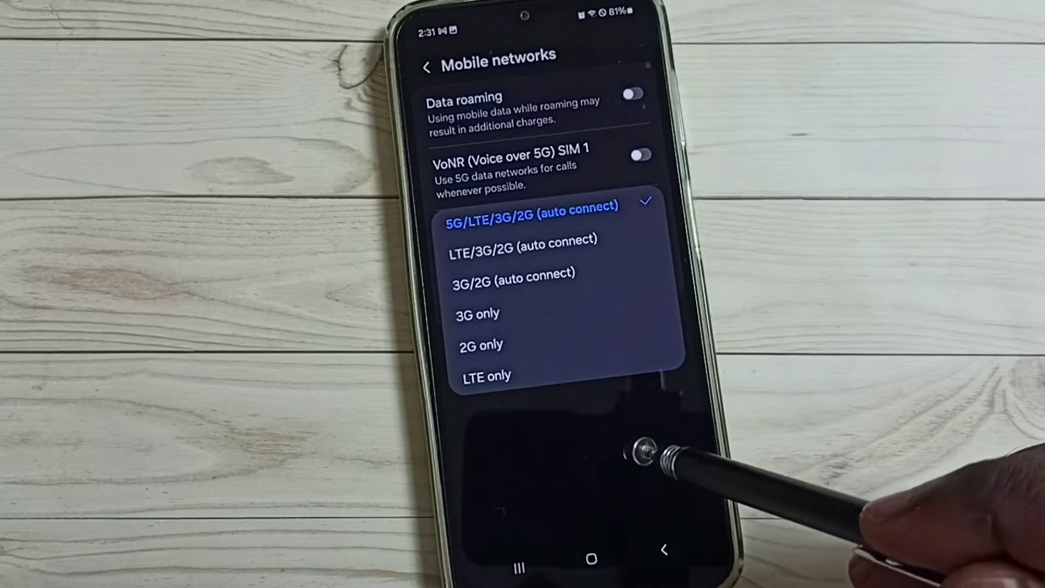
left_click(649, 441)
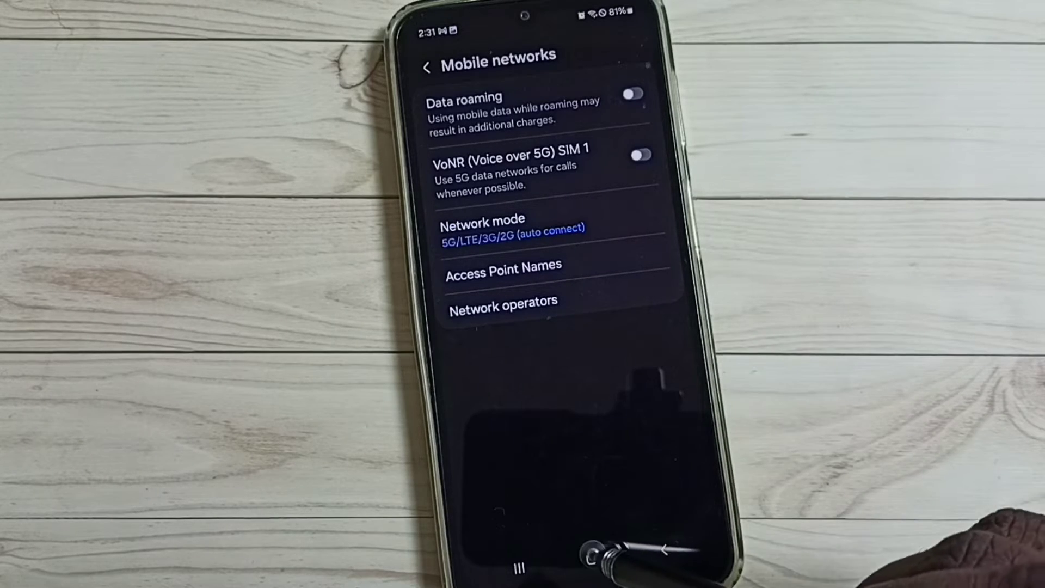
Step: Confirm the Phone by Google LLC app is already installed, then return home
left_click(592, 557)
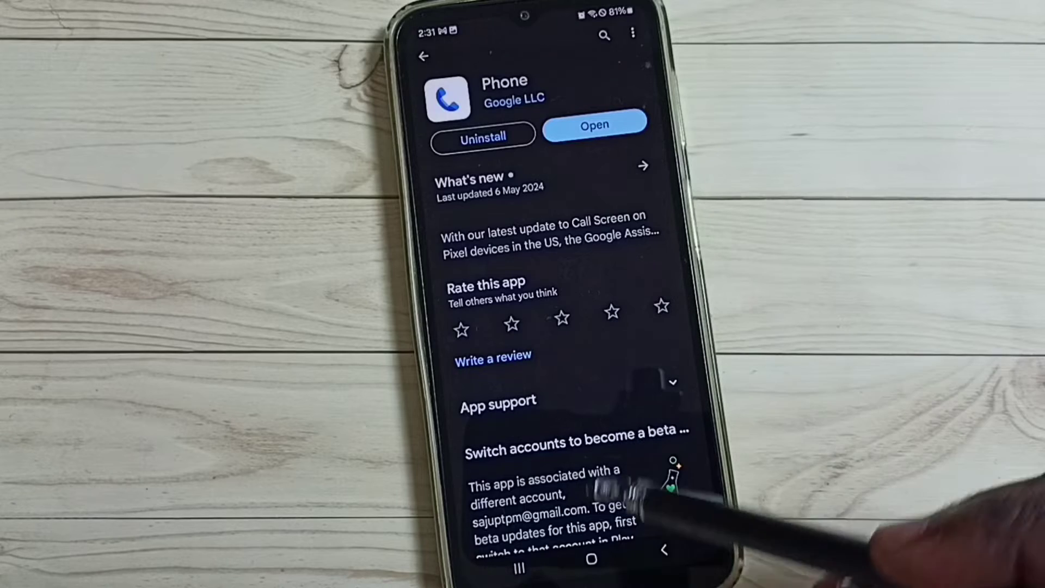
left_click(594, 563)
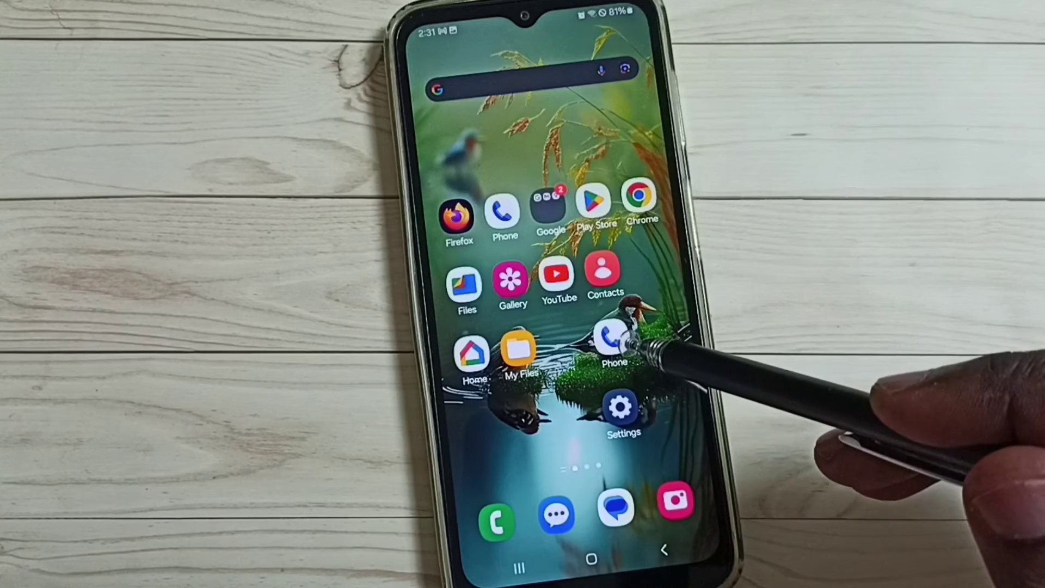
Step: Launch the Google Phone dialer and enter *#*#4636#*#* to reach the Testing menu
left_click(617, 337)
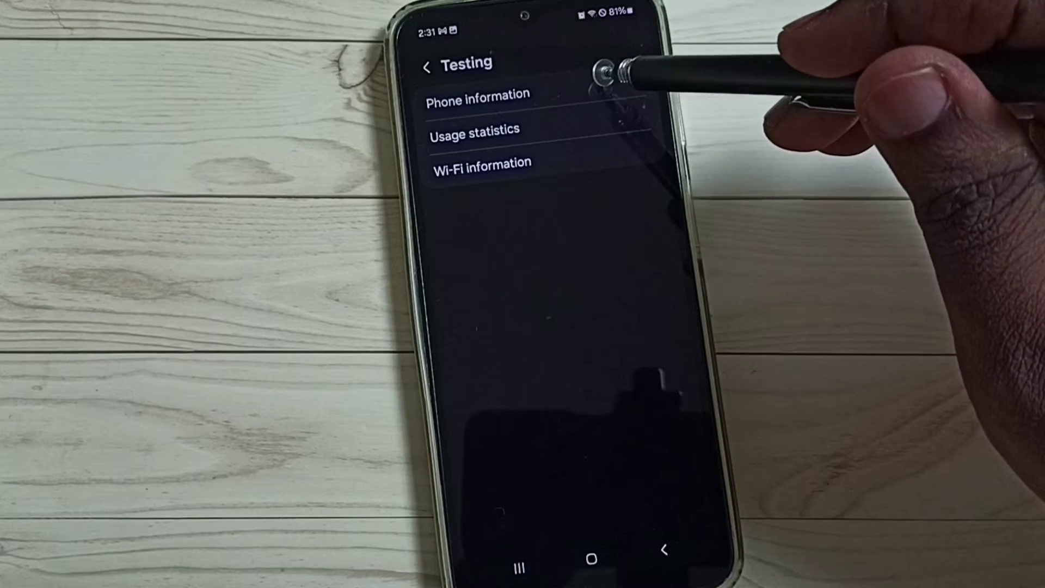
Step: Set Phone information's Preferred Network Type to NR only and return home
left_click(611, 82)
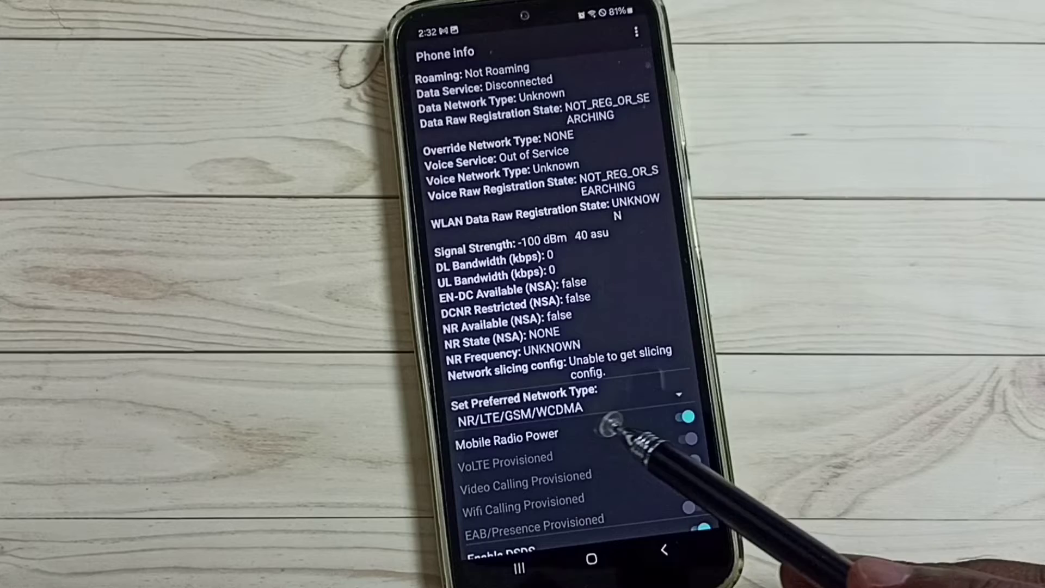
left_click(686, 391)
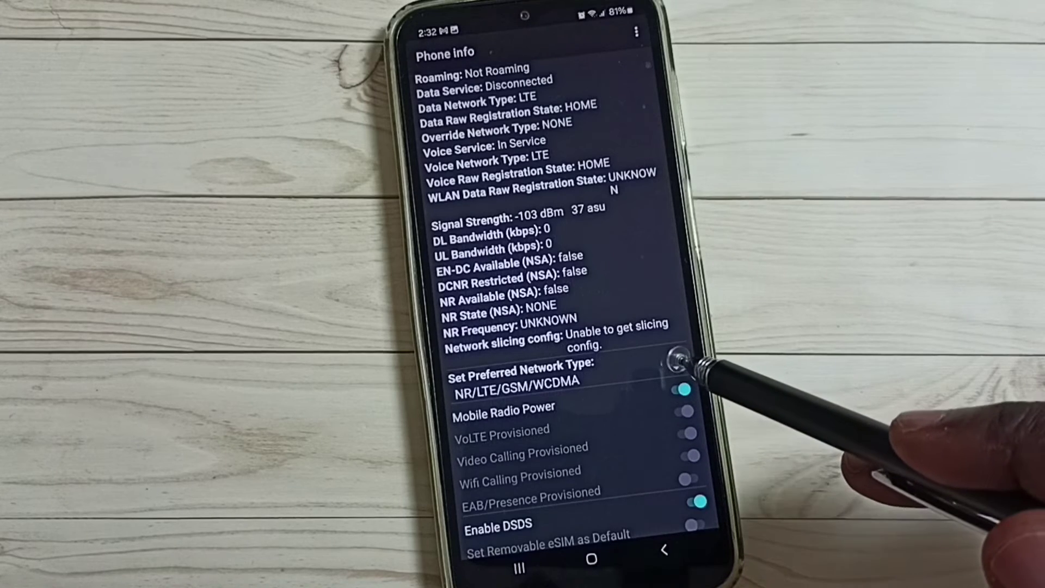
left_click(676, 368)
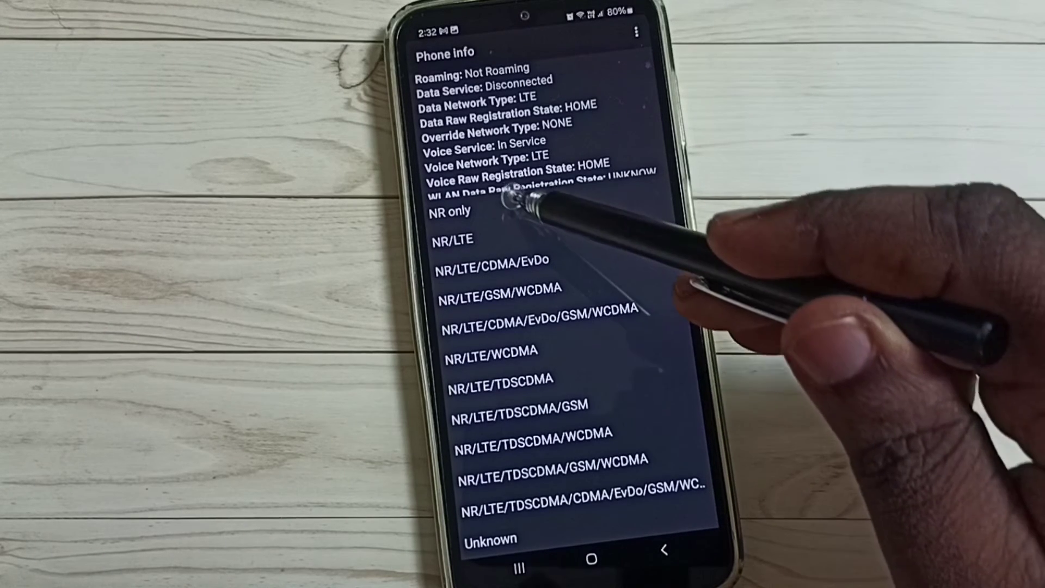
left_click(520, 204)
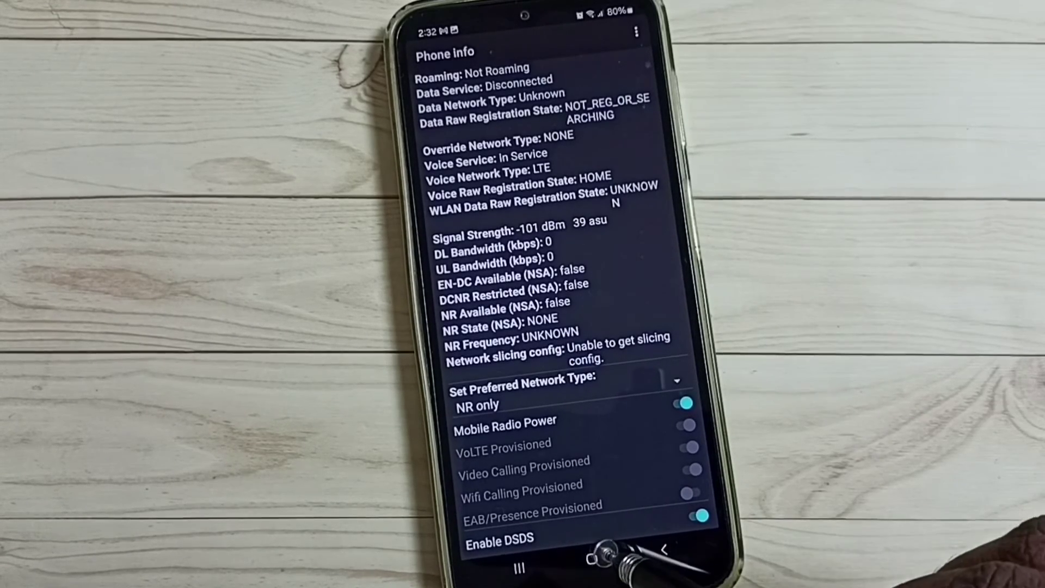
left_click(593, 558)
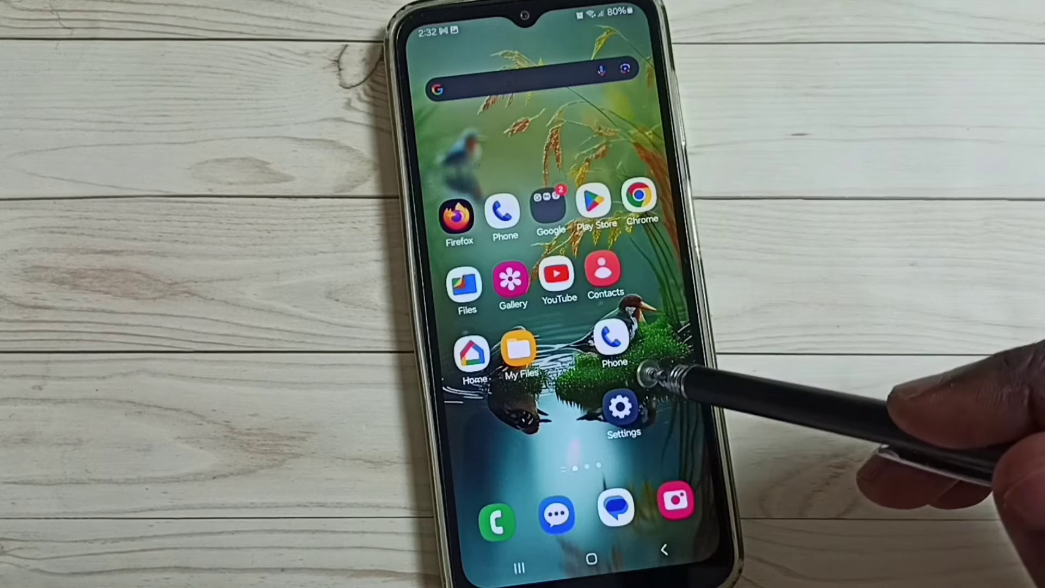
Step: Reopen Settings > Connections > Mobile networks to verify Network mode reads 5G only
left_click(622, 409)
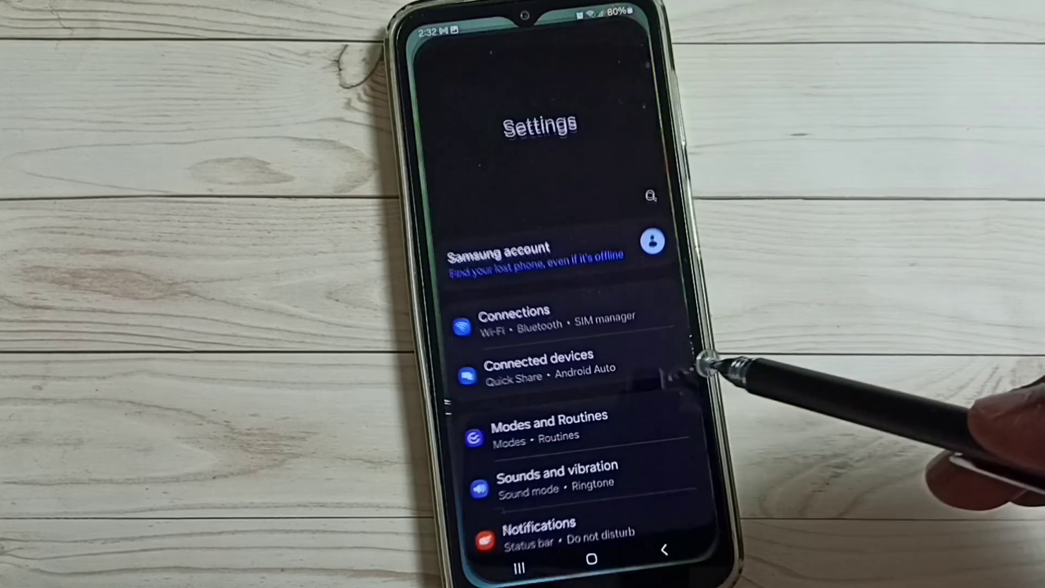
left_click(653, 303)
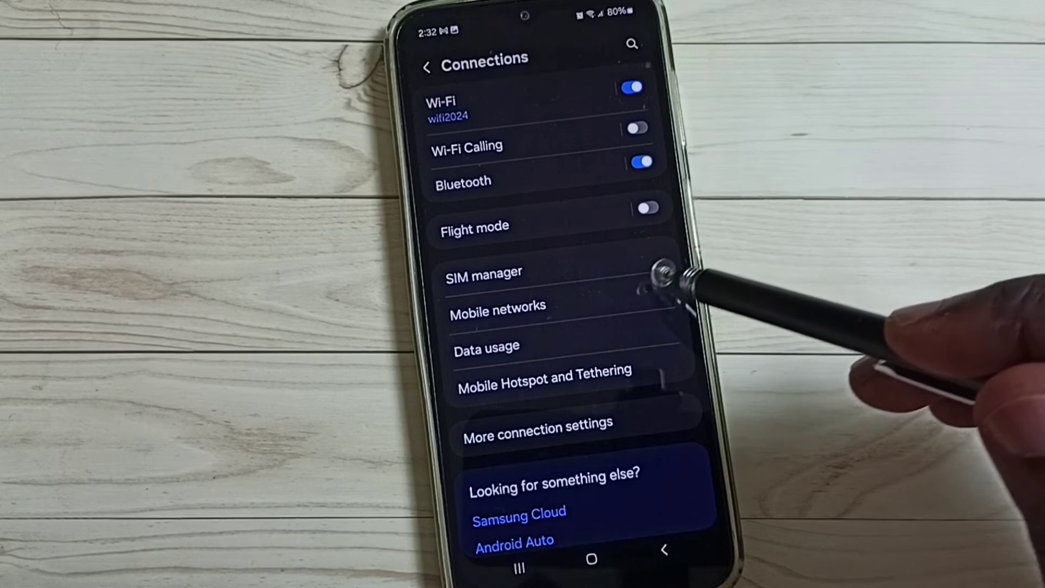
left_click(641, 302)
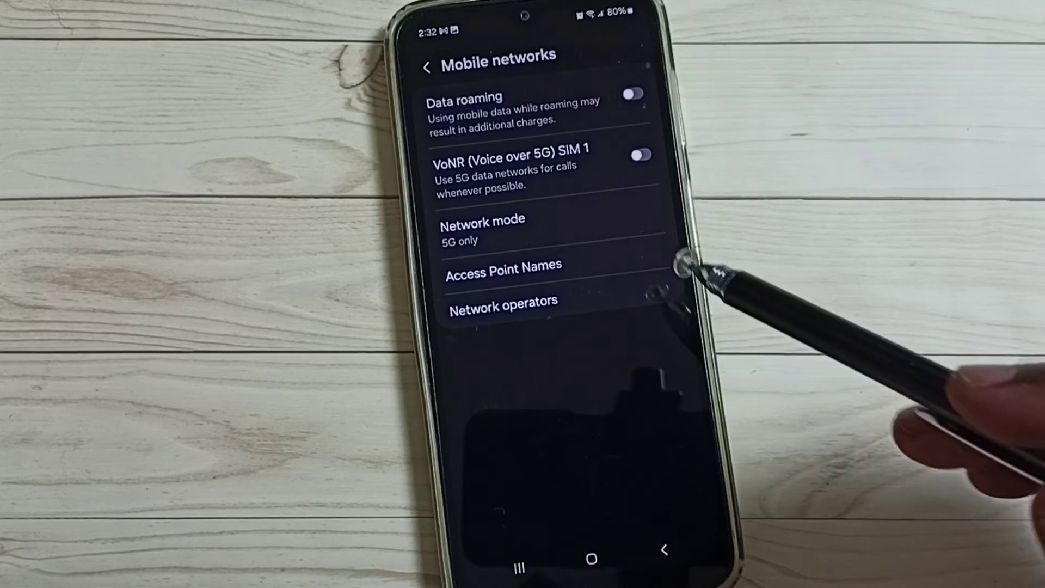